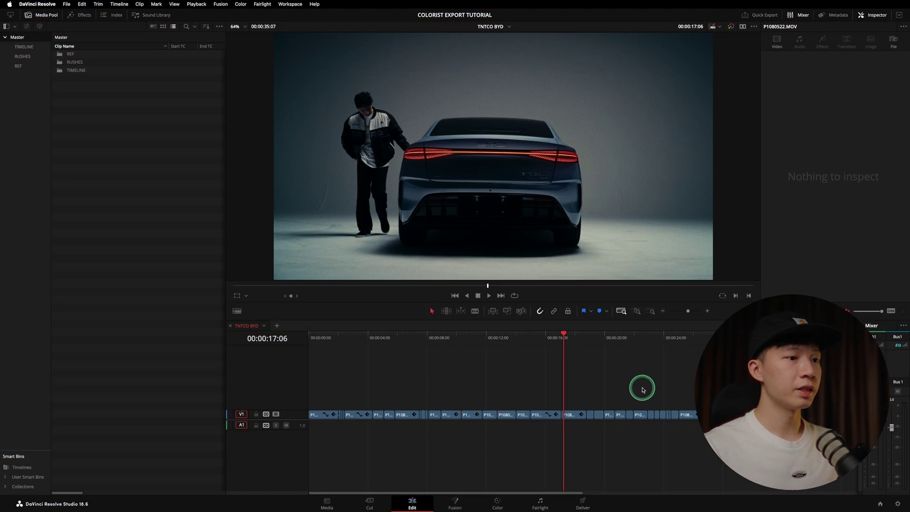
# Review all the graded clips as thumbnails in the Color page's Lightbox, and return to the Edit page
pyautogui.click(494, 501)
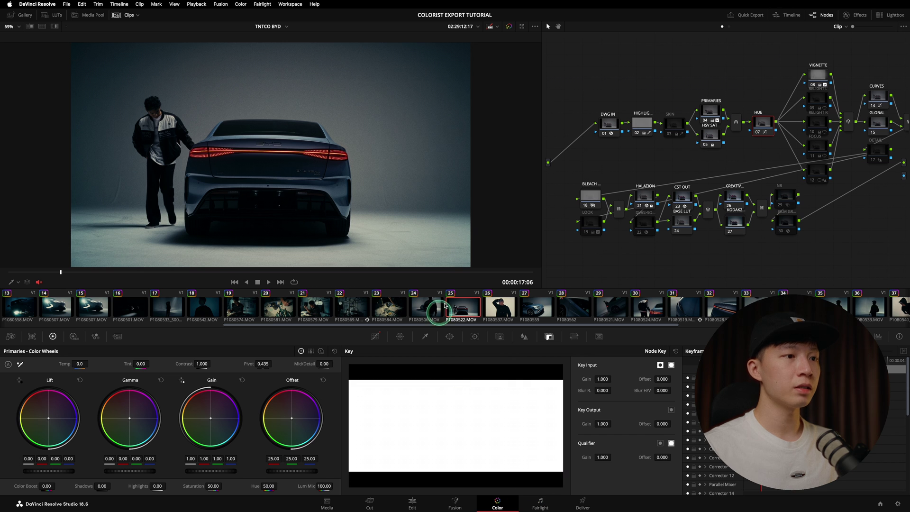
pyautogui.click(883, 21)
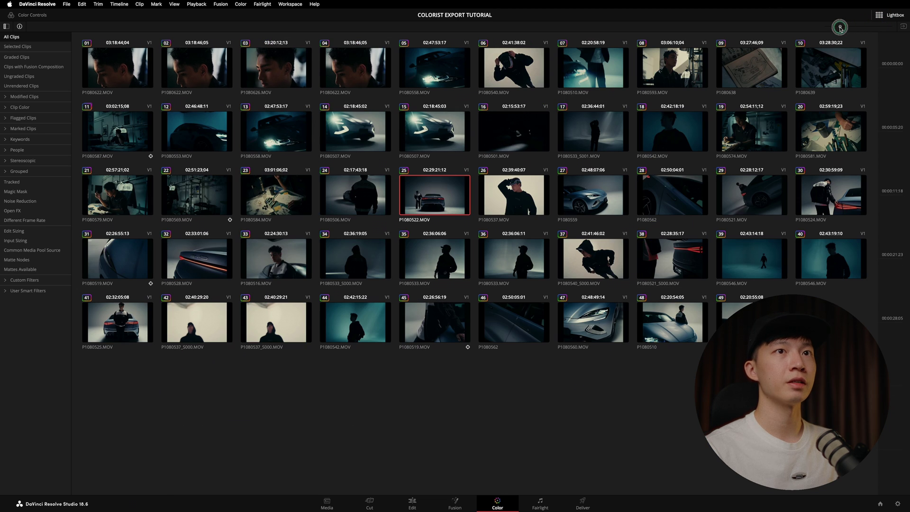
pyautogui.moveTo(840, 27); pyautogui.dragTo(838, 27)
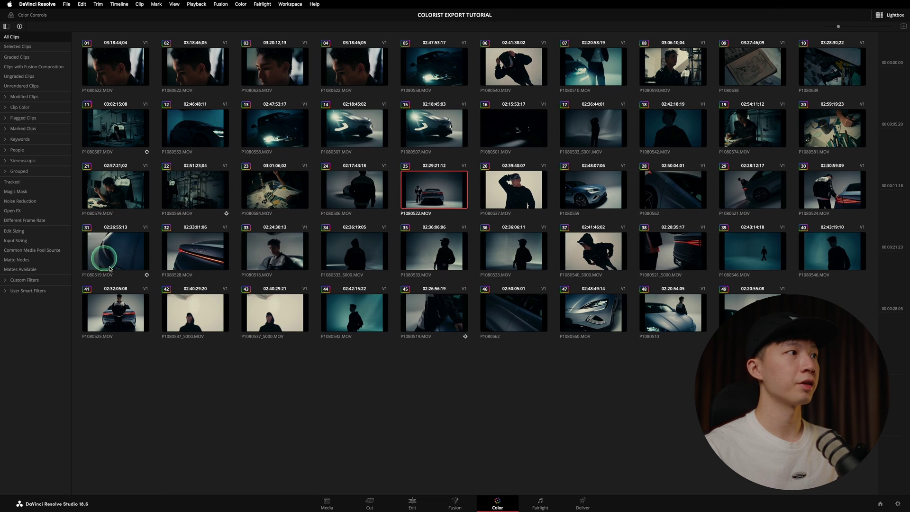
pyautogui.click(898, 22)
pyautogui.click(412, 501)
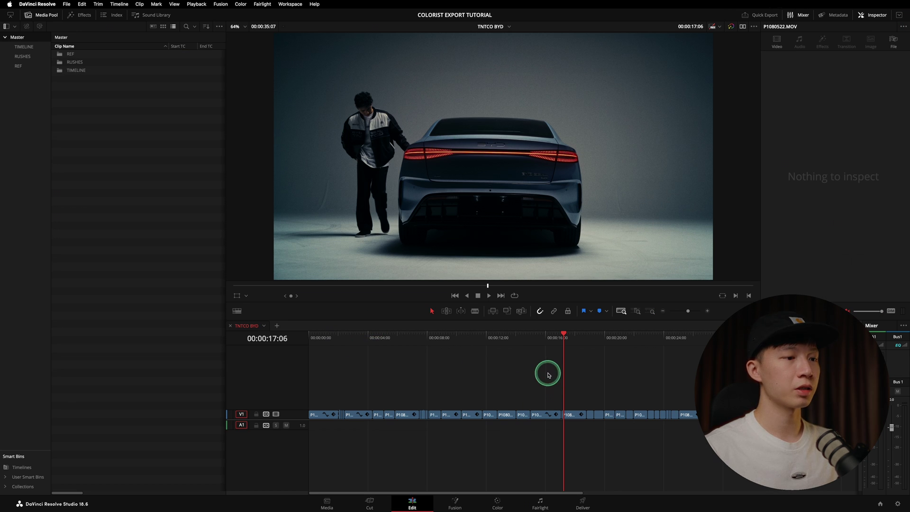
# On the Deliver page, choose the Custom Export preset and set it to render individual clips with video export enabled
pyautogui.click(583, 502)
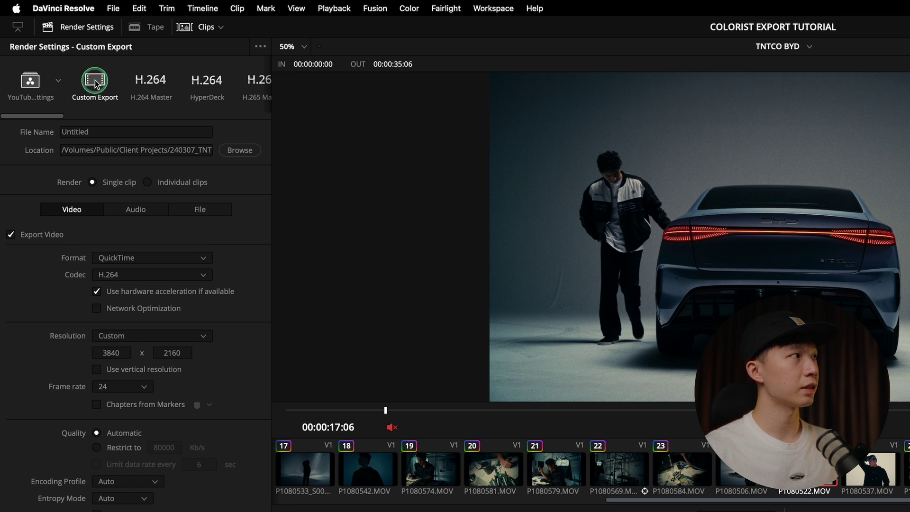
pyautogui.click(197, 66)
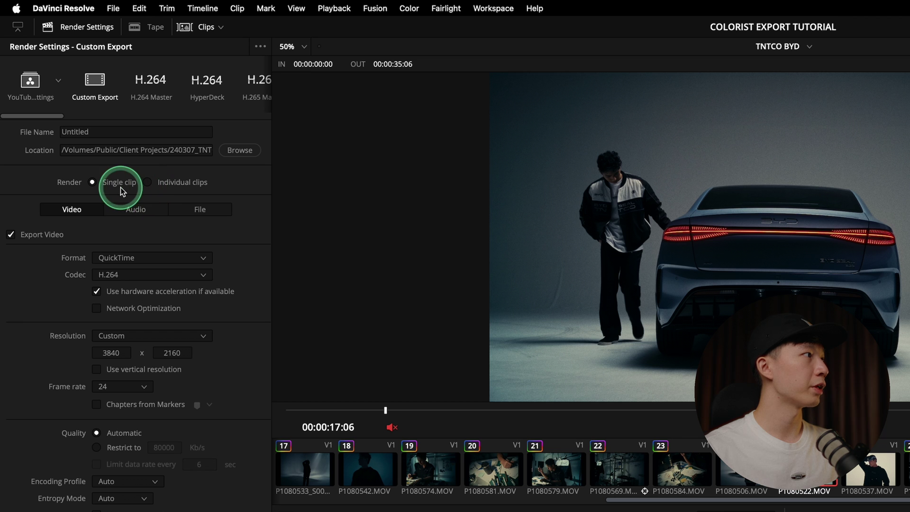
pyautogui.click(181, 183)
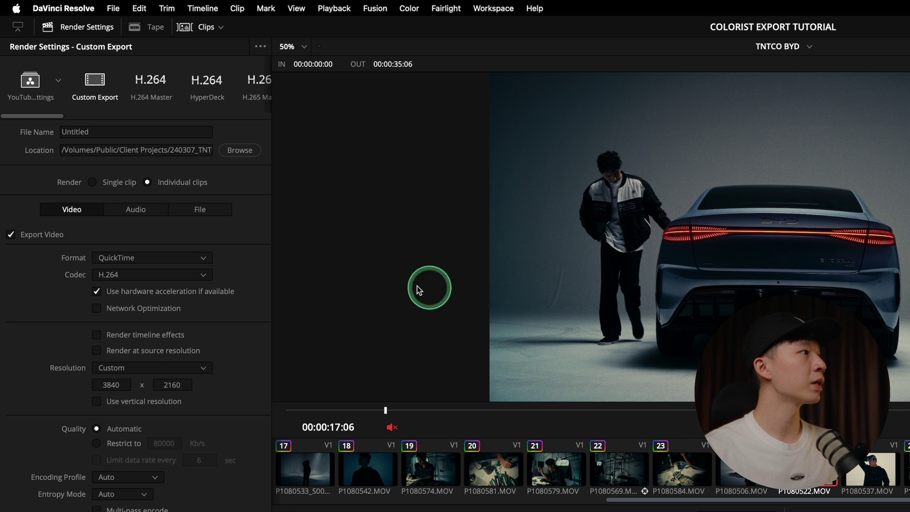
pyautogui.click(32, 240)
pyautogui.click(35, 239)
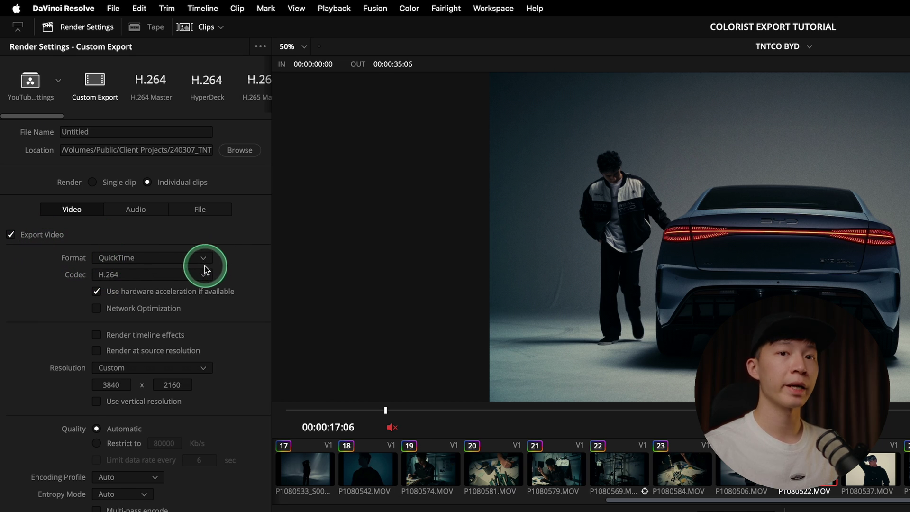
# Set the export codec to Apple ProRes and its type to Apple ProRes 422 HQ
pyautogui.click(141, 275)
pyautogui.click(179, 288)
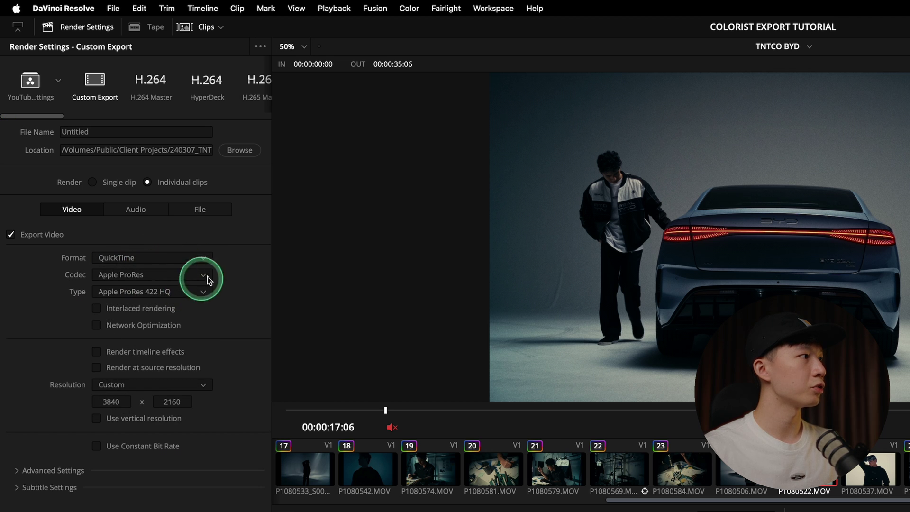
pyautogui.click(189, 291)
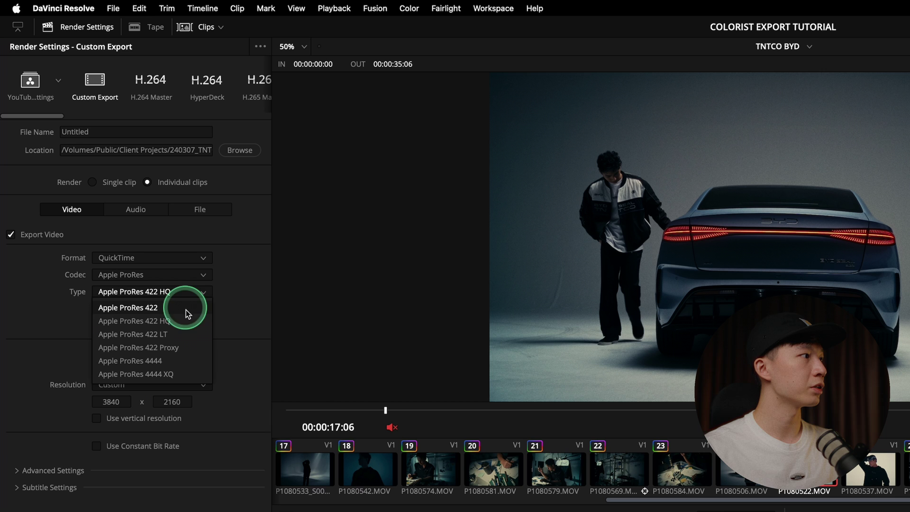
pyautogui.click(187, 321)
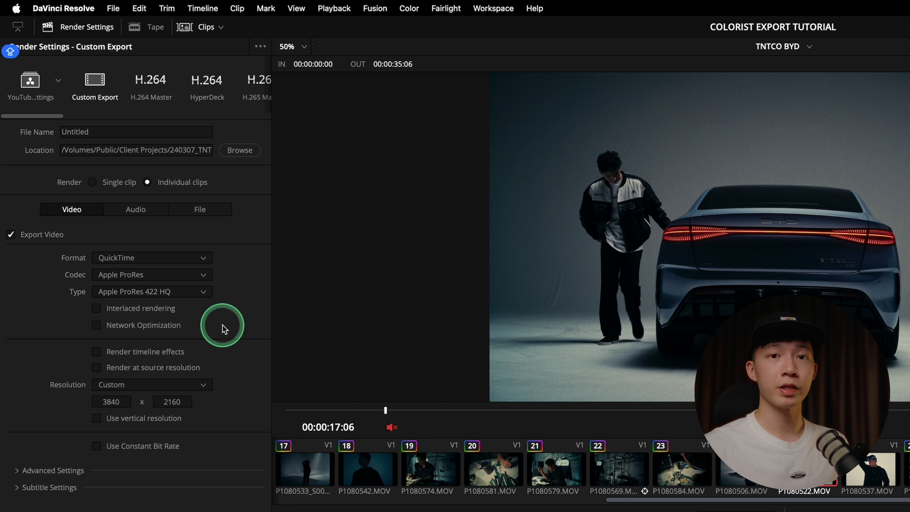
# Try the Apple ProRes 4444 type, and switch back to Apple ProRes 422 HQ
pyautogui.click(198, 302)
pyautogui.click(186, 359)
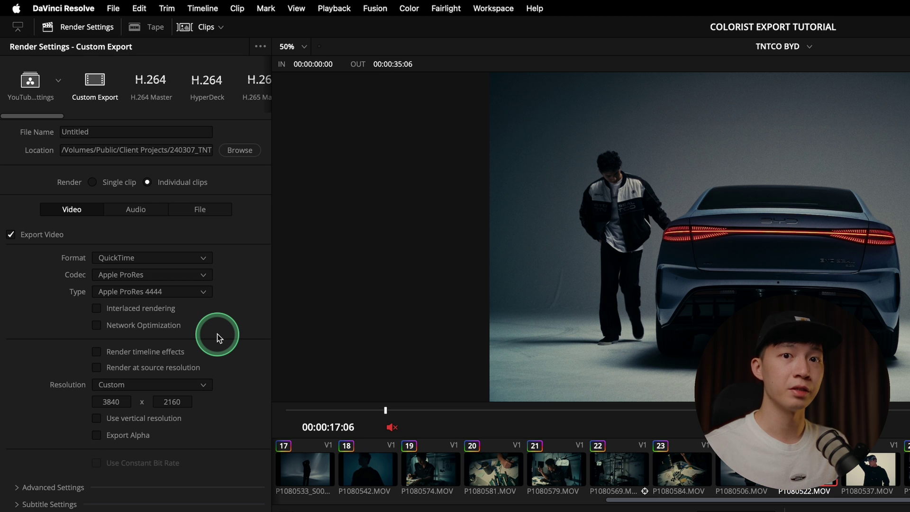
pyautogui.click(156, 293)
pyautogui.click(187, 325)
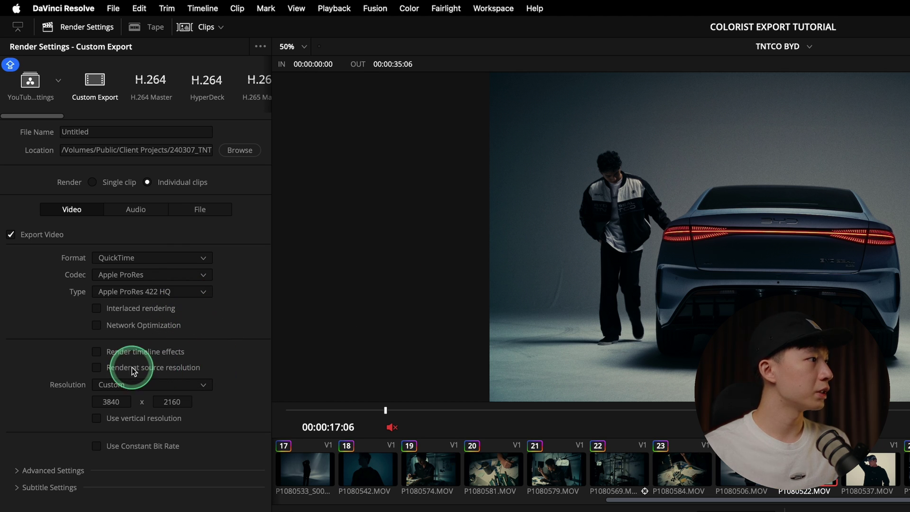
# Enable rendering at source resolution and constant bit rate, and expand the advanced video settings
pyautogui.click(180, 368)
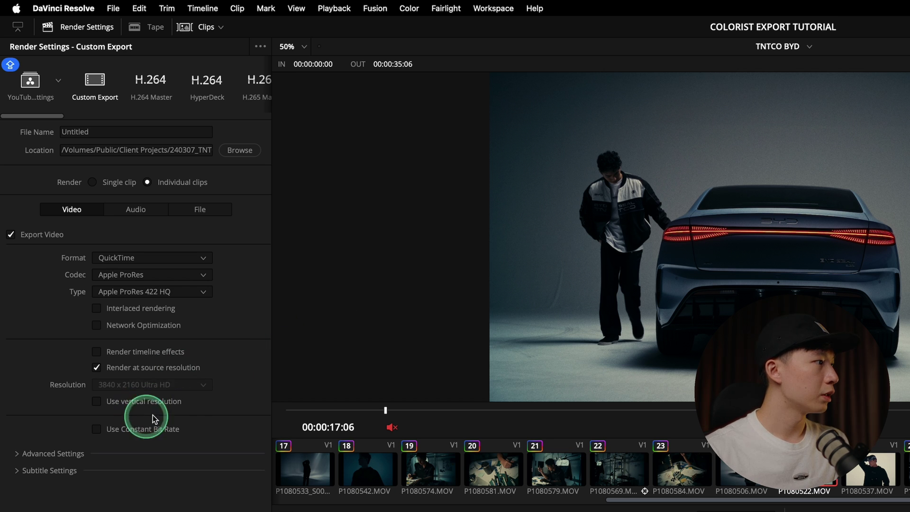
pyautogui.click(134, 430)
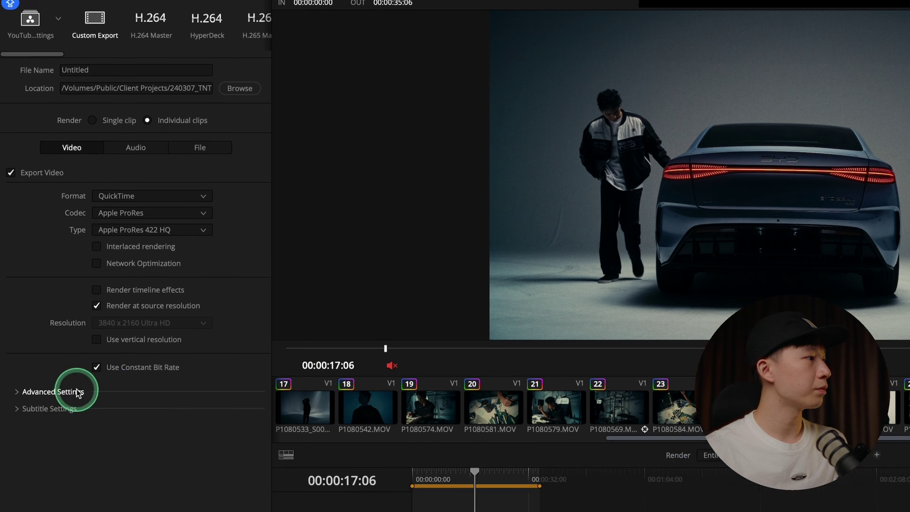
pyautogui.click(71, 454)
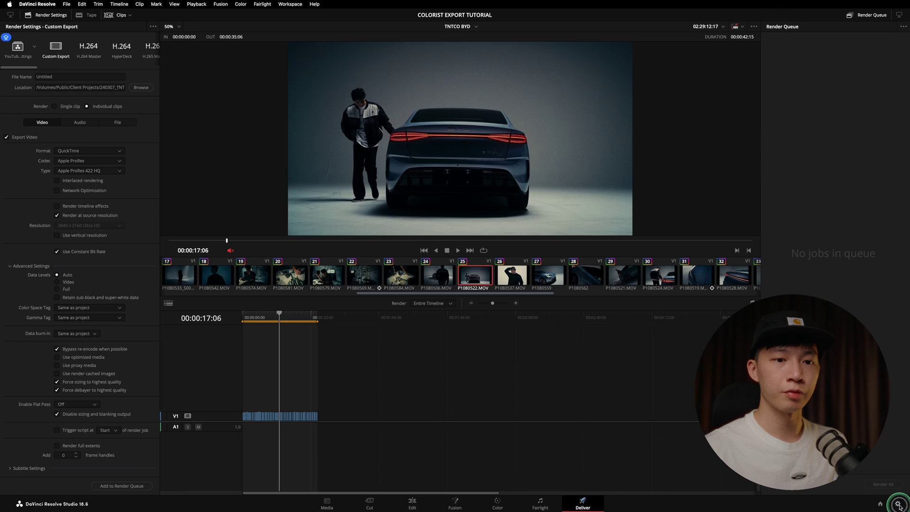
# Check the timeline and output color spaces in the project's color management settings, and close them without changes
pyautogui.click(897, 504)
pyautogui.click(327, 108)
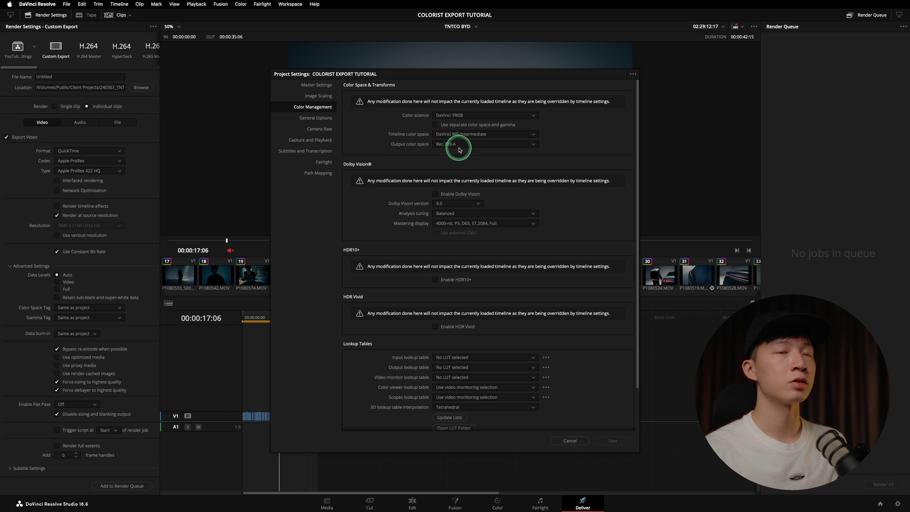
pyautogui.click(581, 438)
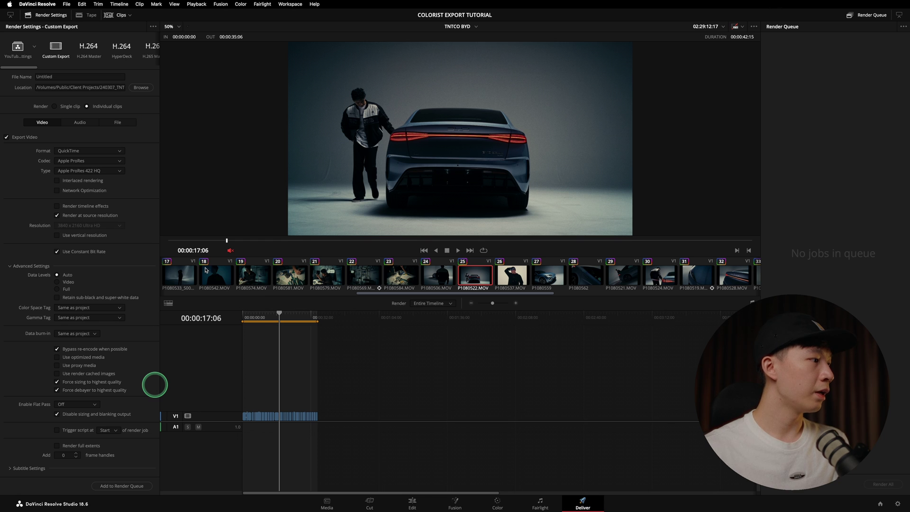
# Set the render to add 25 frame handles to each clip
pyautogui.click(72, 416)
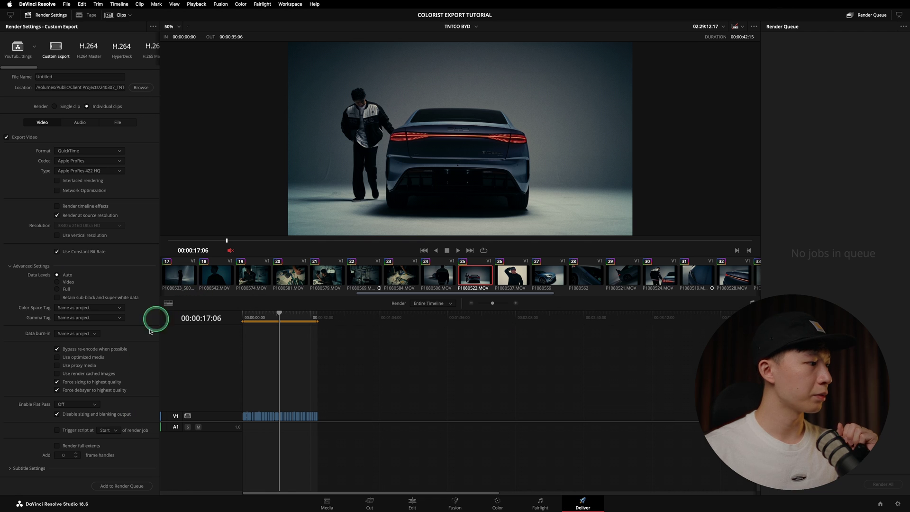
pyautogui.click(62, 455)
pyautogui.click(63, 452)
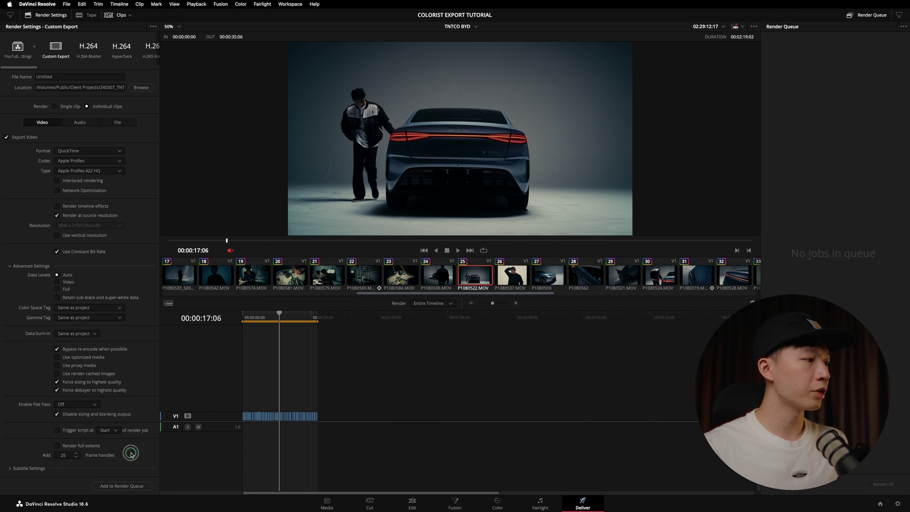
# Inspect the clip edges around the playhead, and turn on Show Current Clip With Handles on the Color page
pyautogui.moveTo(493, 303); pyautogui.dragTo(505, 303)
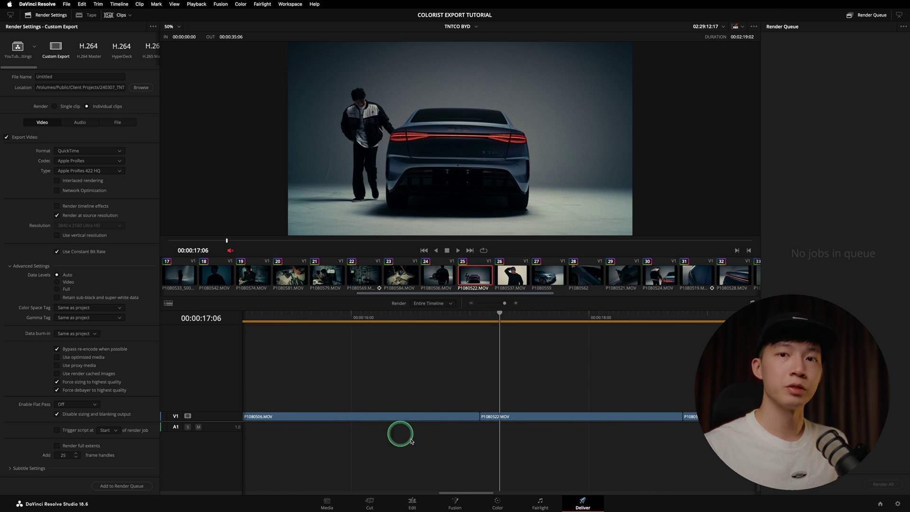
pyautogui.hscroll(5, 531, 382)
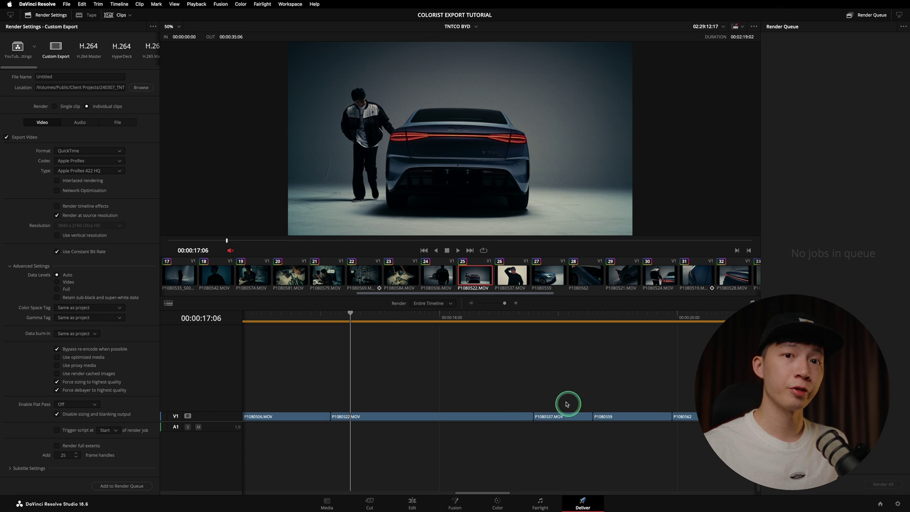
pyautogui.click(500, 501)
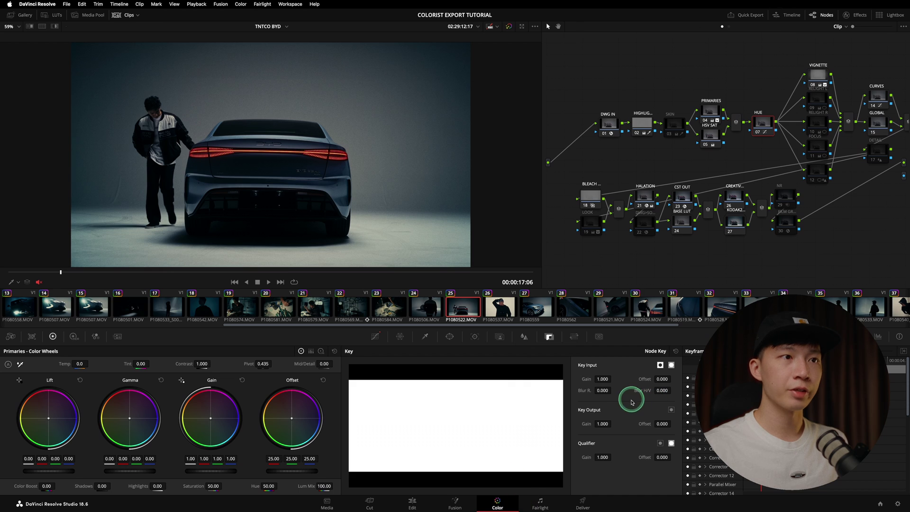
pyautogui.click(174, 4)
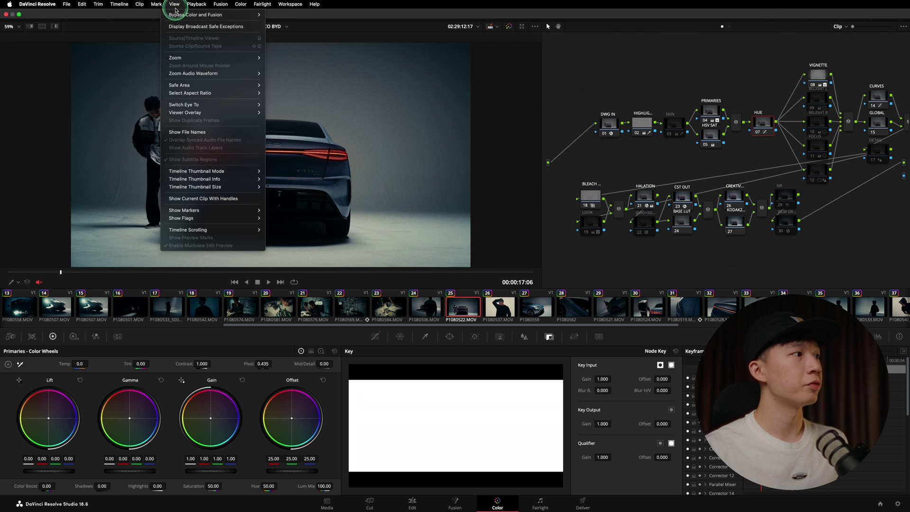
pyautogui.click(228, 199)
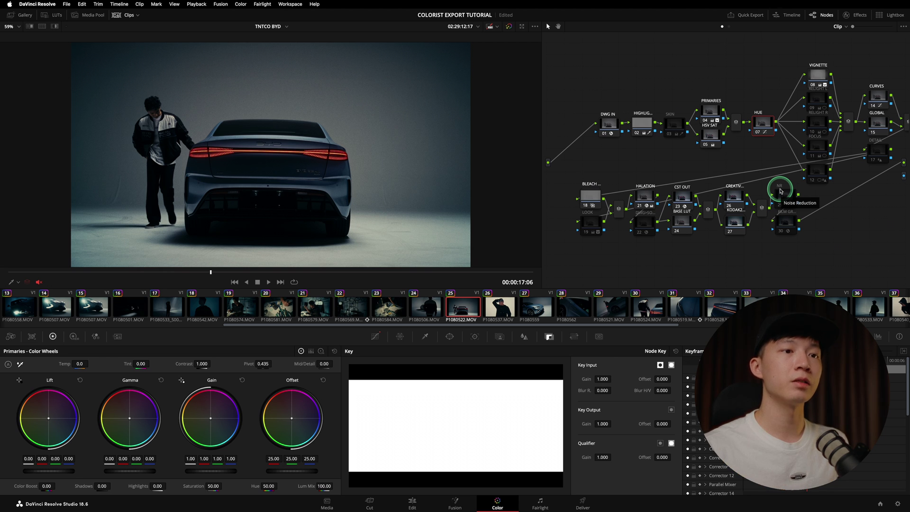
# Back on the Deliver page, set the codec to DNxHR and its type to DNxHR HQ
pyautogui.click(585, 503)
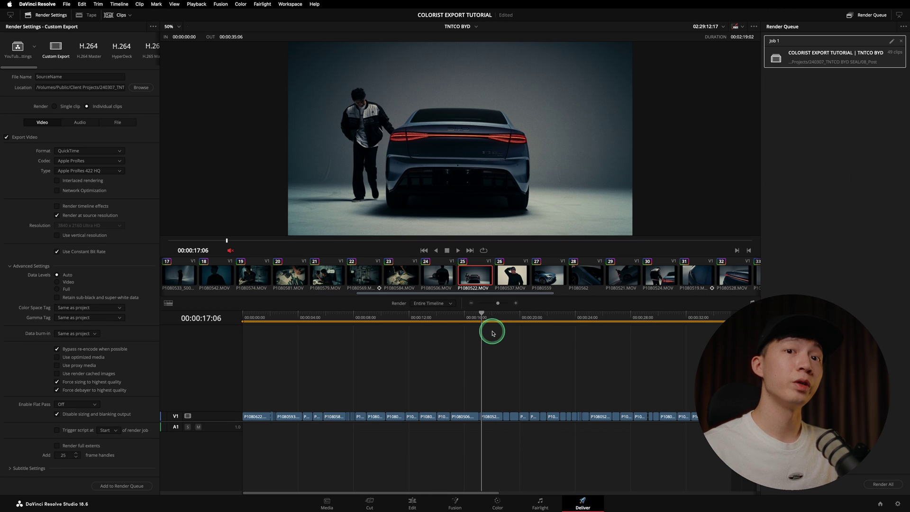
pyautogui.click(113, 160)
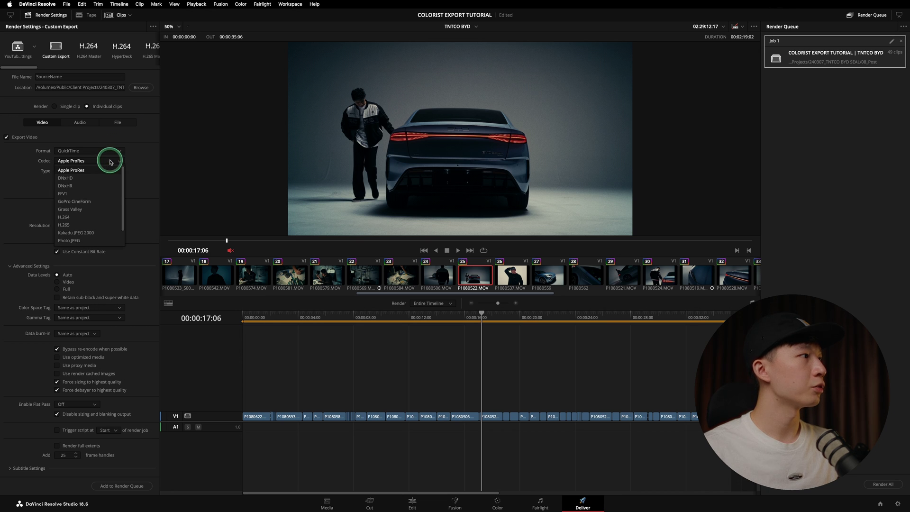
pyautogui.click(76, 187)
pyautogui.click(115, 172)
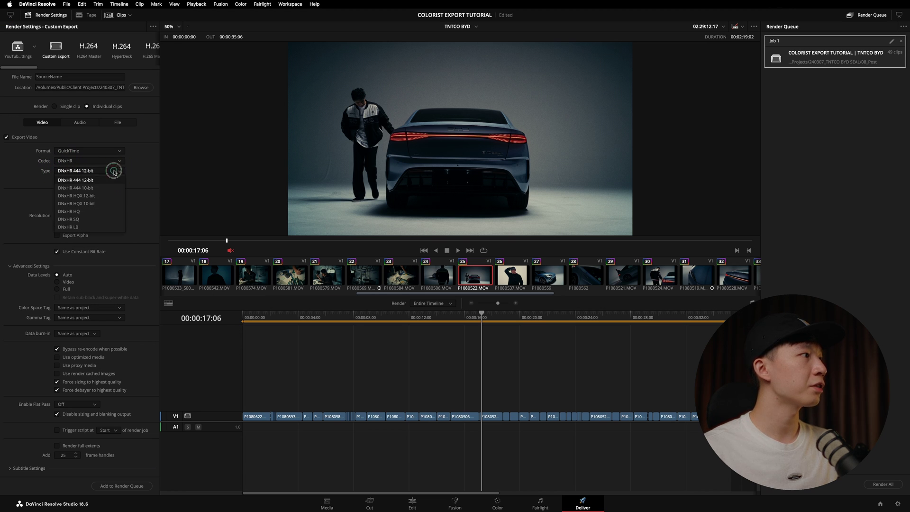
pyautogui.click(95, 212)
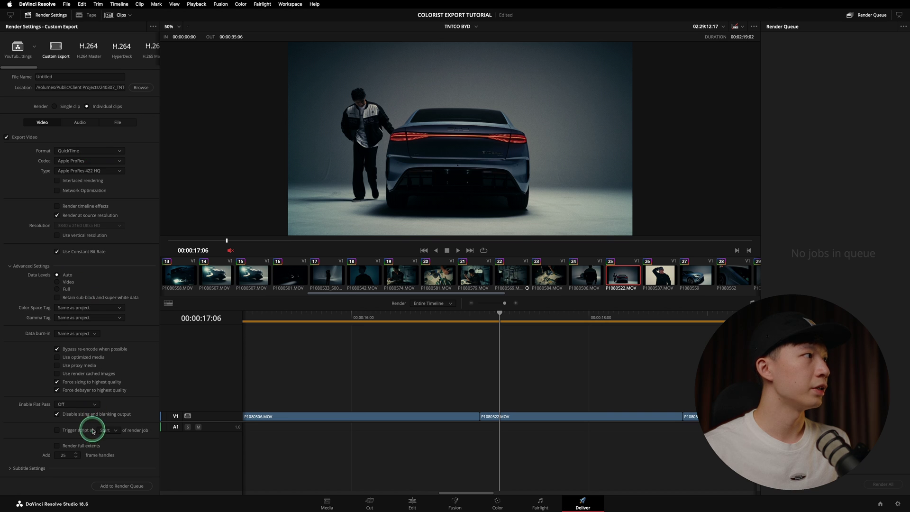
# Turn off audio export, and make the rendered filenames use the source name
pyautogui.click(81, 123)
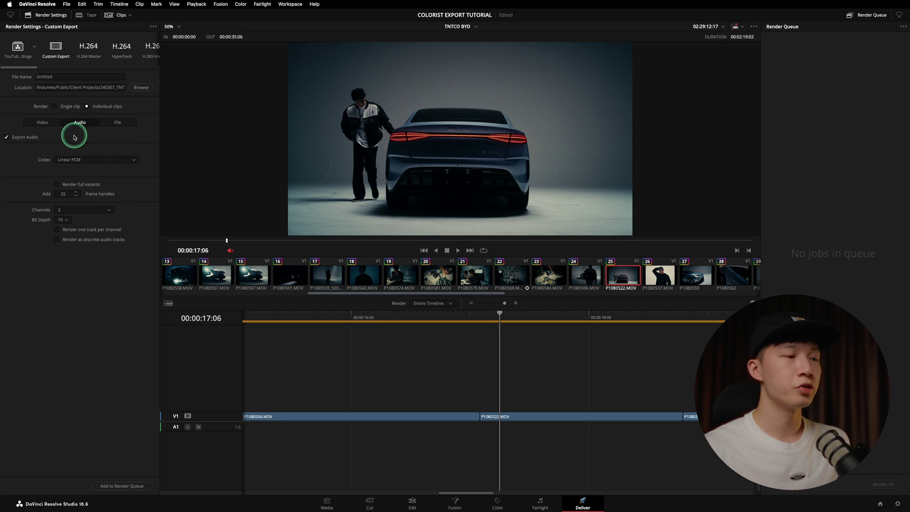
pyautogui.click(17, 138)
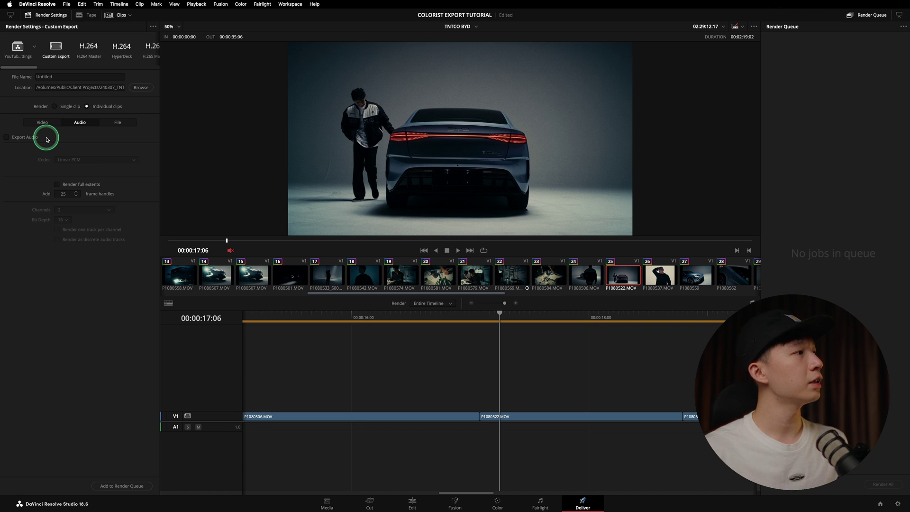
pyautogui.click(118, 123)
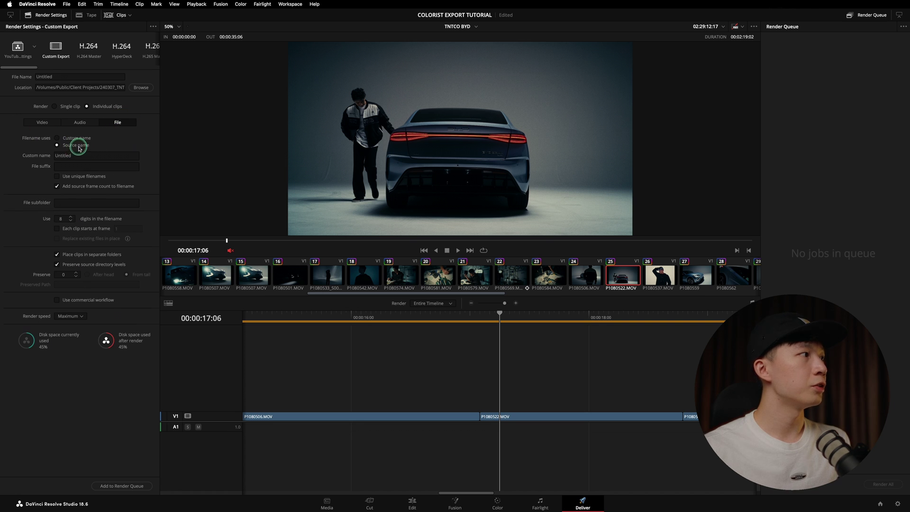
pyautogui.click(76, 145)
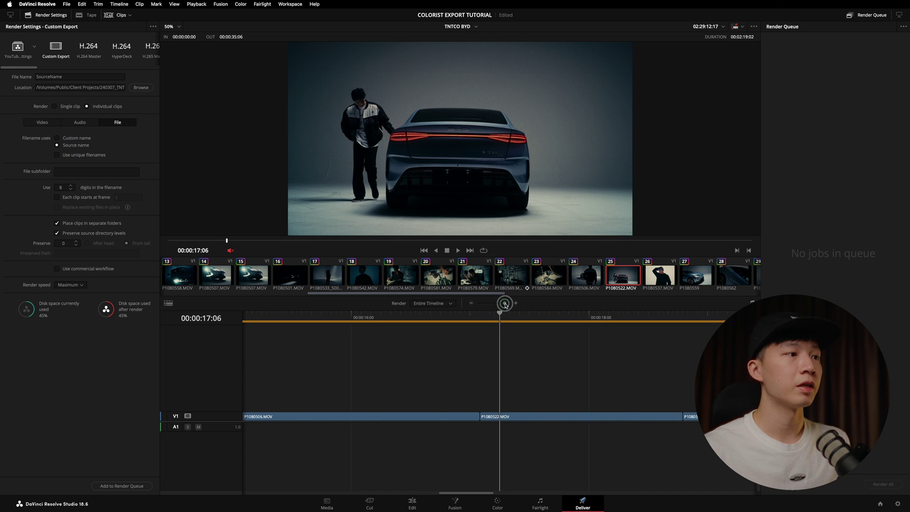
# Show the whole edit in the render timeline and select the P1080506 clip just before the playhead
pyautogui.moveTo(504, 303); pyautogui.dragTo(497, 303)
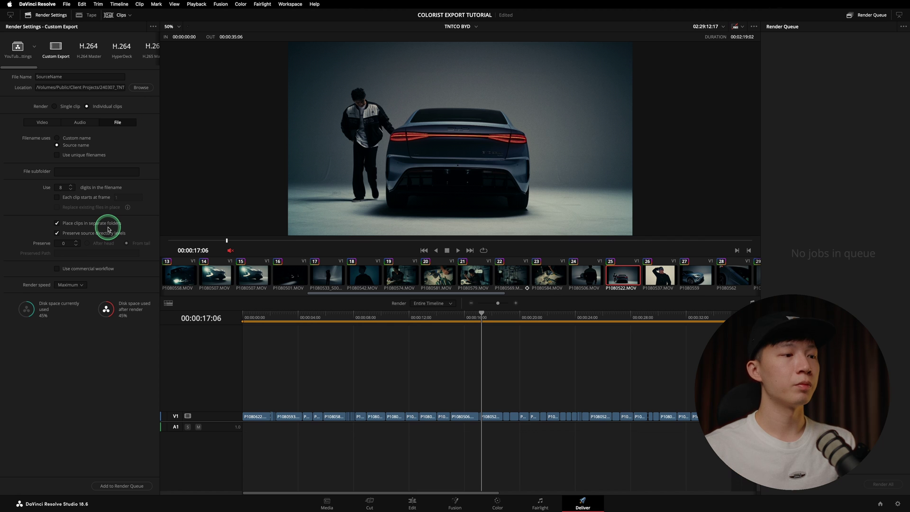
pyautogui.click(465, 416)
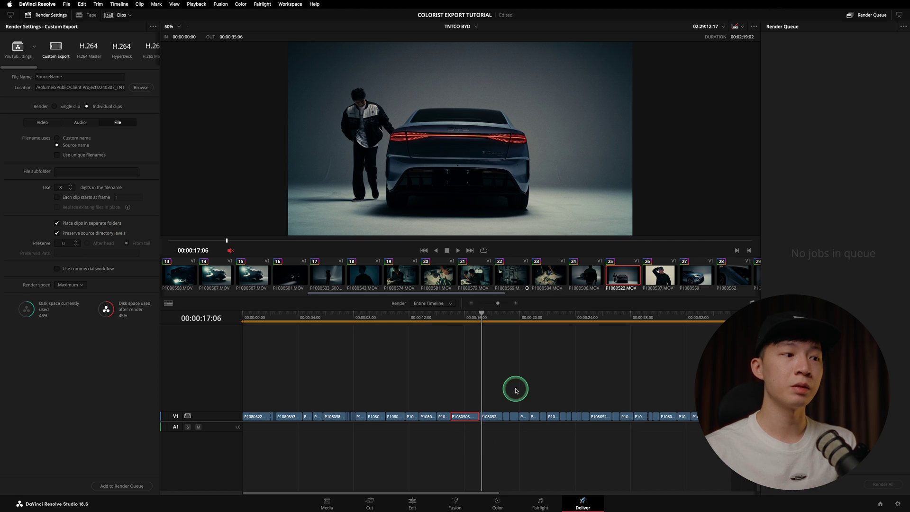
# Review the video export settings and add the individual clips export to the render queue
pyautogui.click(506, 417)
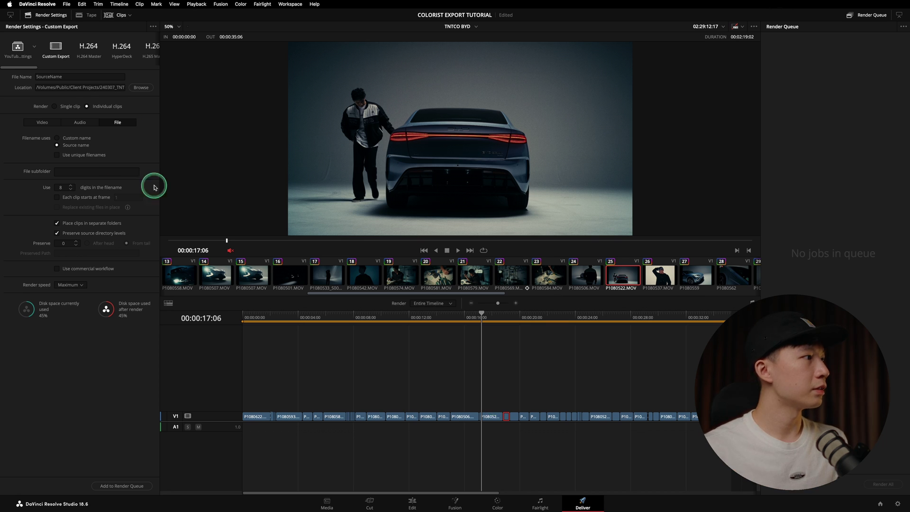
pyautogui.click(42, 122)
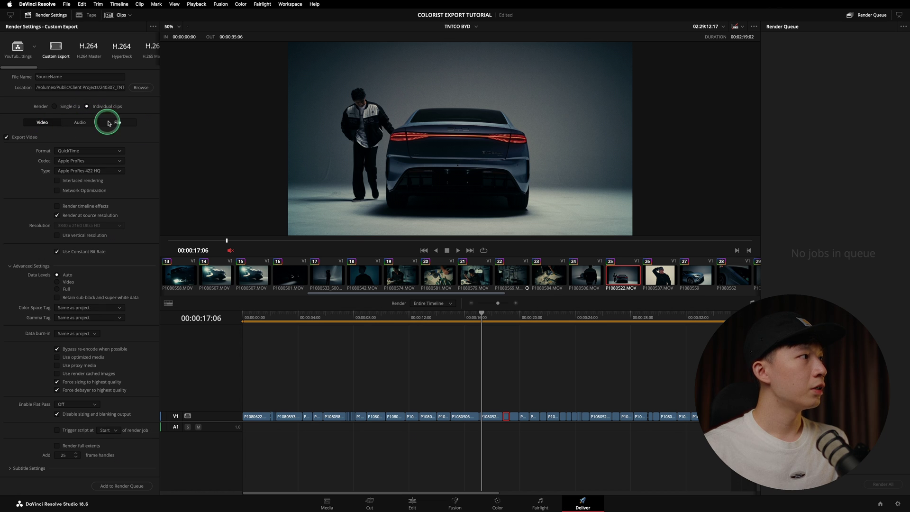
pyautogui.click(131, 486)
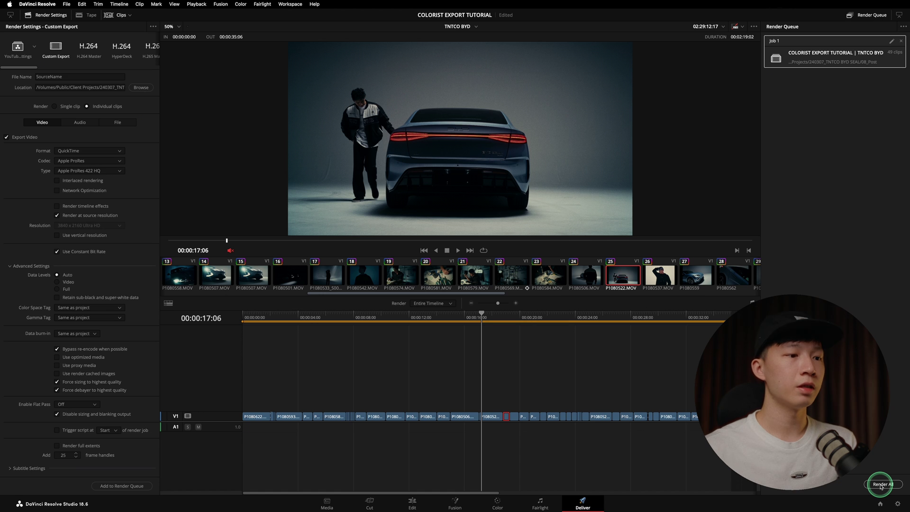
# From the Edit page, export the timeline to 05_Export as an FCP 7 XML V5 file named TNTCO BYD, replacing the existing file
pyautogui.click(412, 503)
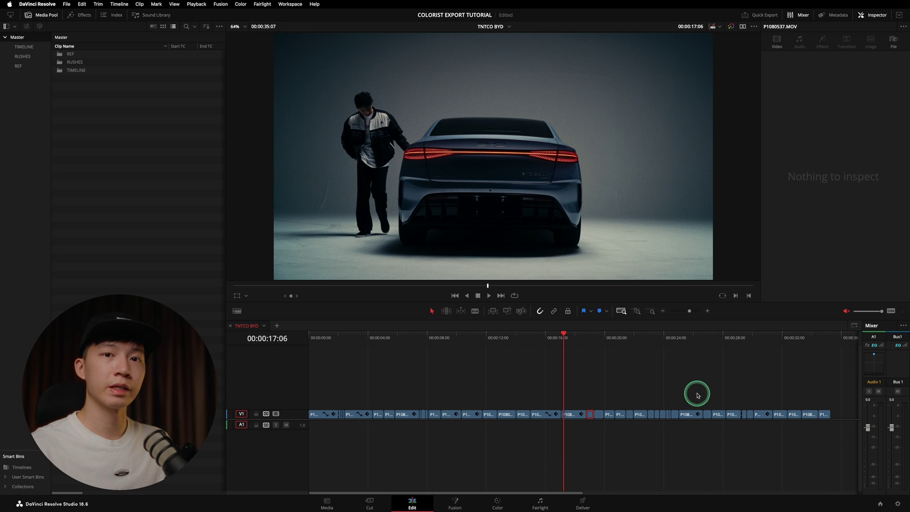
pyautogui.click(66, 5)
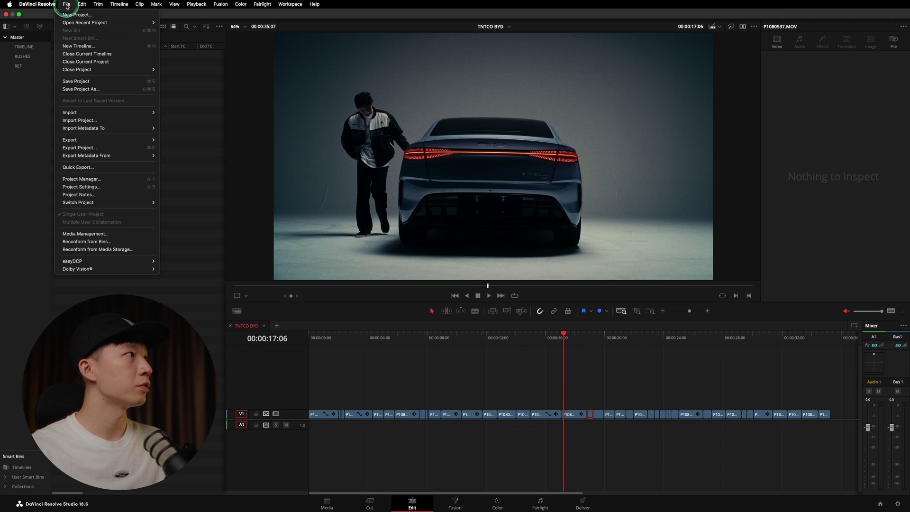
pyautogui.moveTo(147, 140)
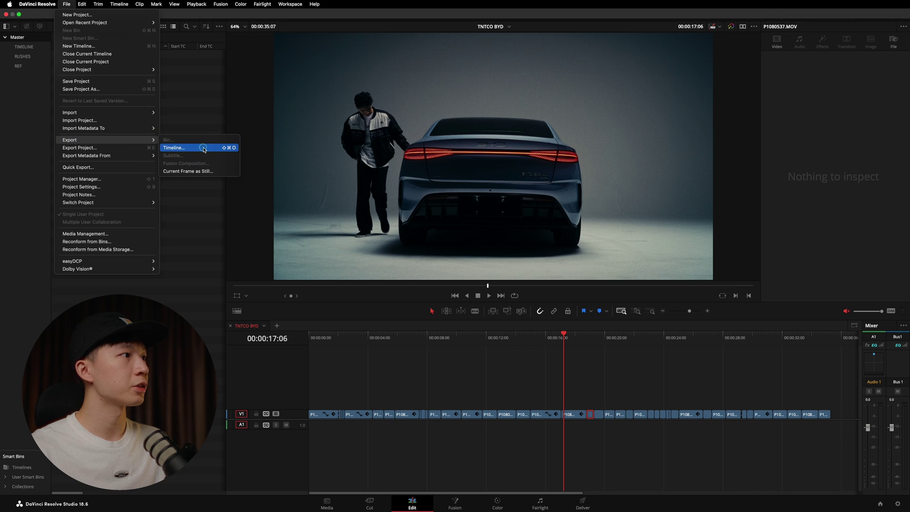
pyautogui.click(188, 149)
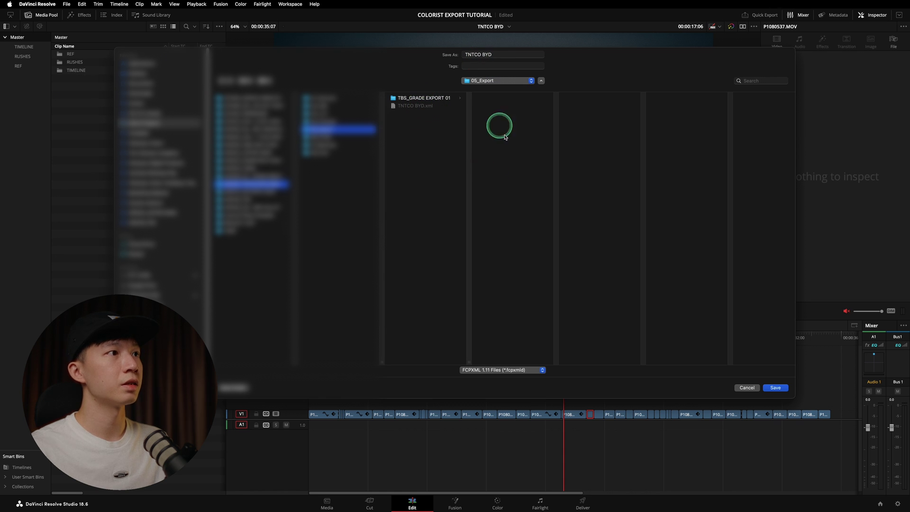
pyautogui.click(531, 370)
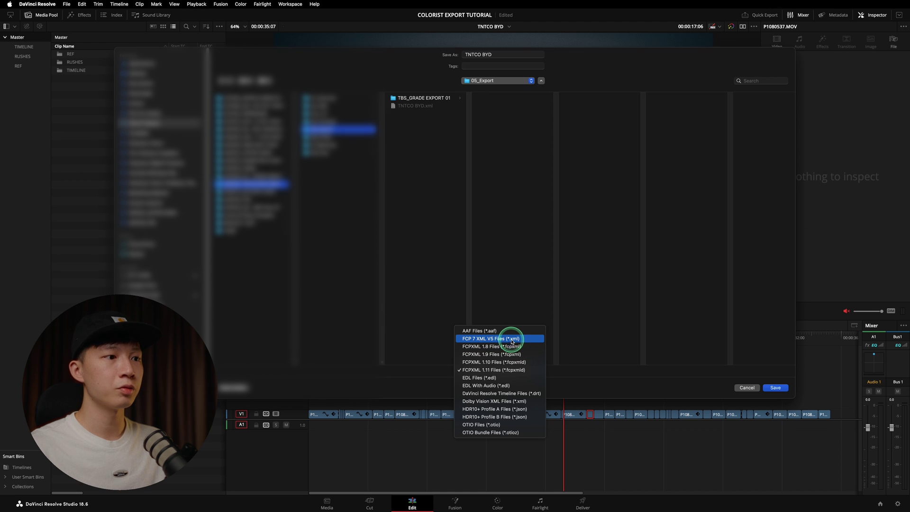
pyautogui.click(531, 338)
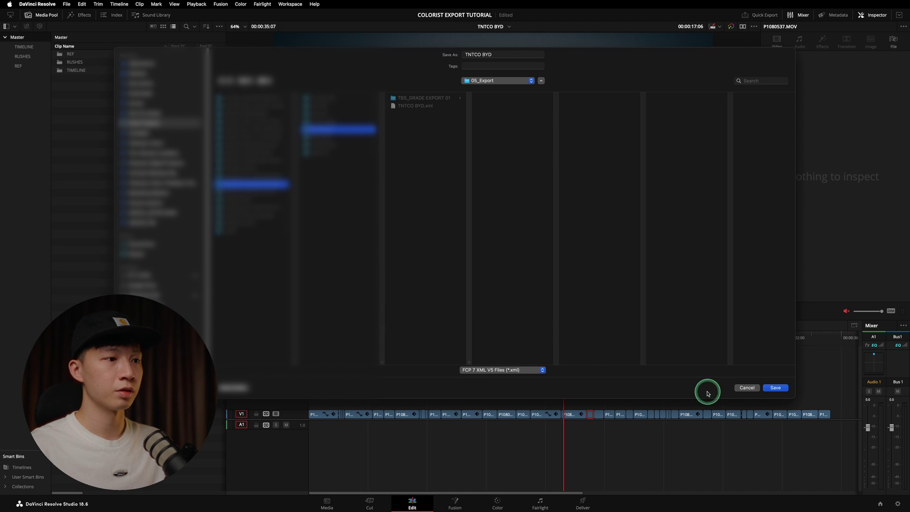
pyautogui.click(776, 388)
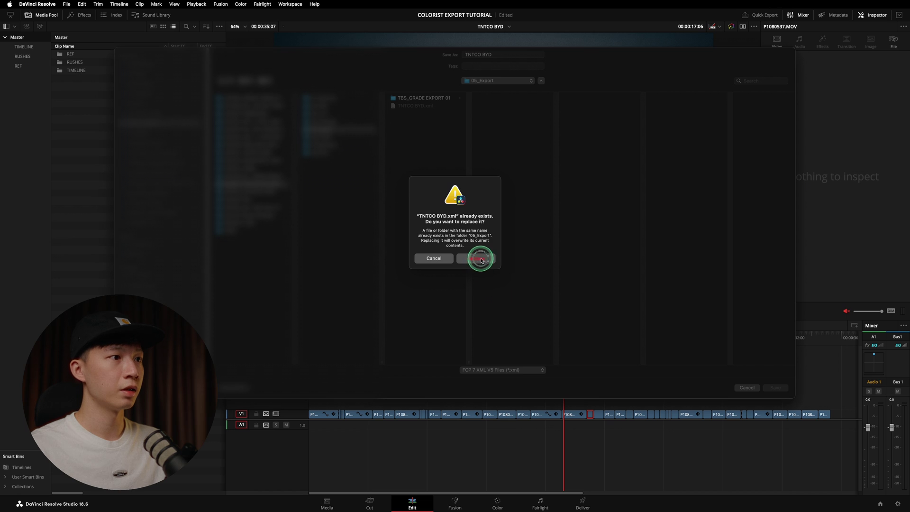
pyautogui.click(479, 258)
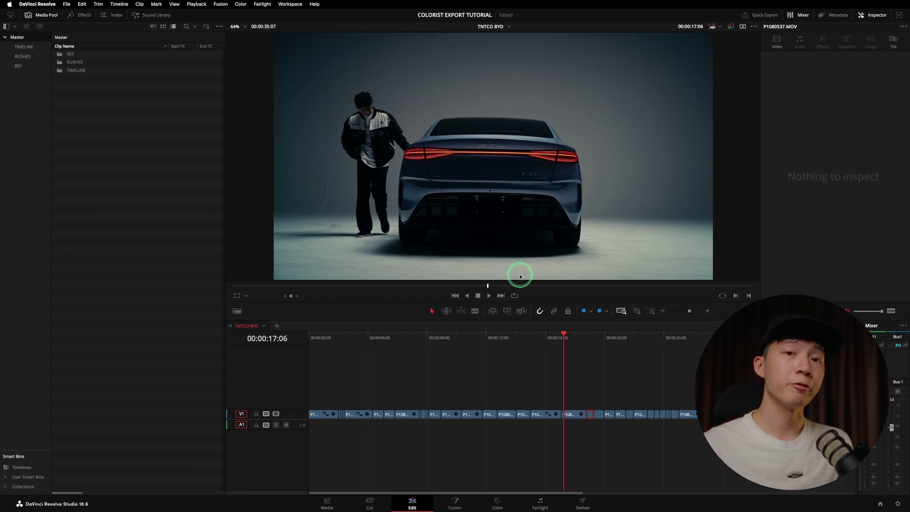
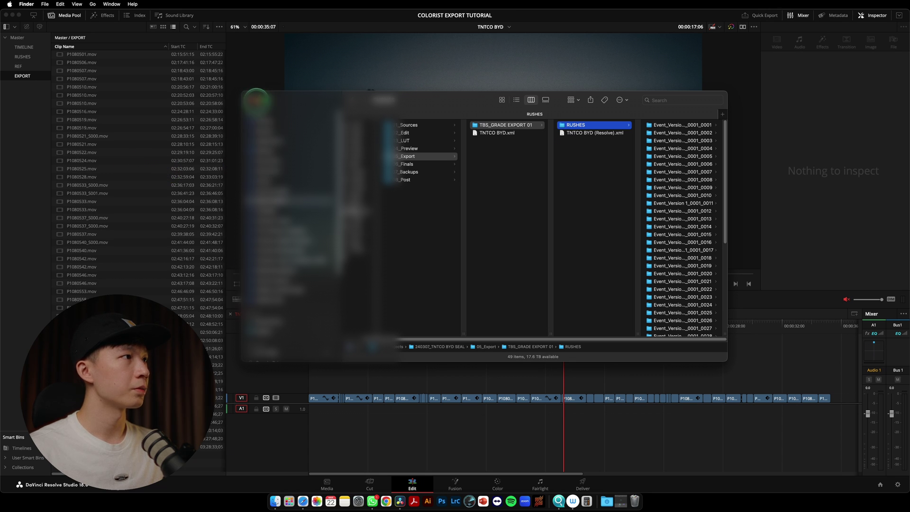
# Close the Finder window and start a timeline import from TNTCO BYD.xml in the 05_Export folder
pyautogui.click(260, 102)
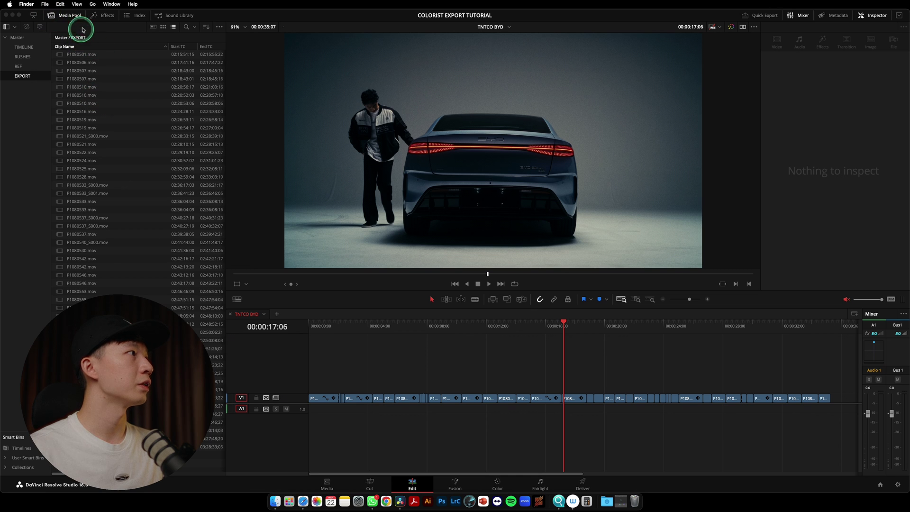
pyautogui.click(64, 9)
pyautogui.click(66, 4)
pyautogui.moveTo(154, 113)
pyautogui.click(195, 136)
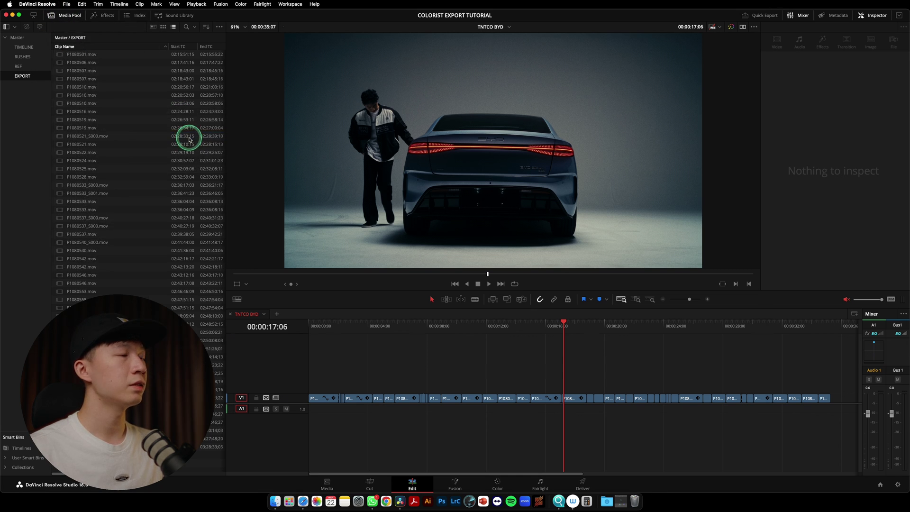
pyautogui.click(303, 153)
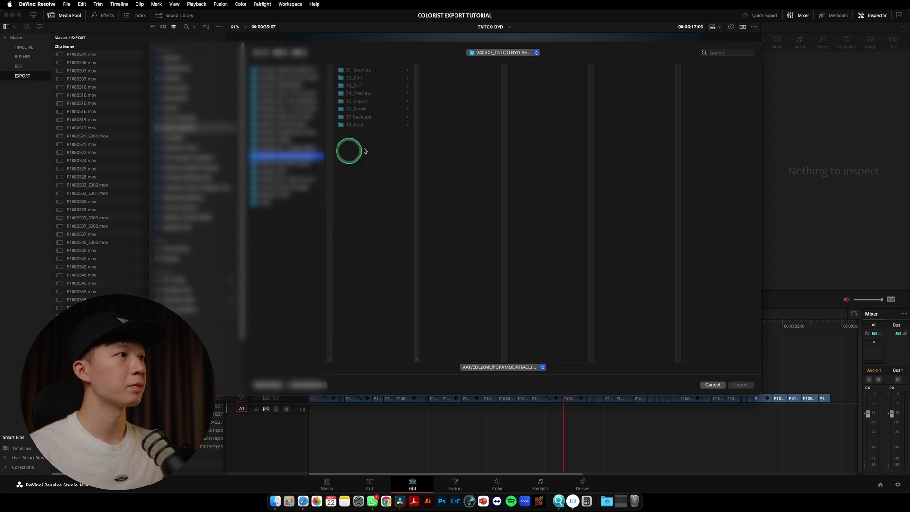
pyautogui.click(394, 102)
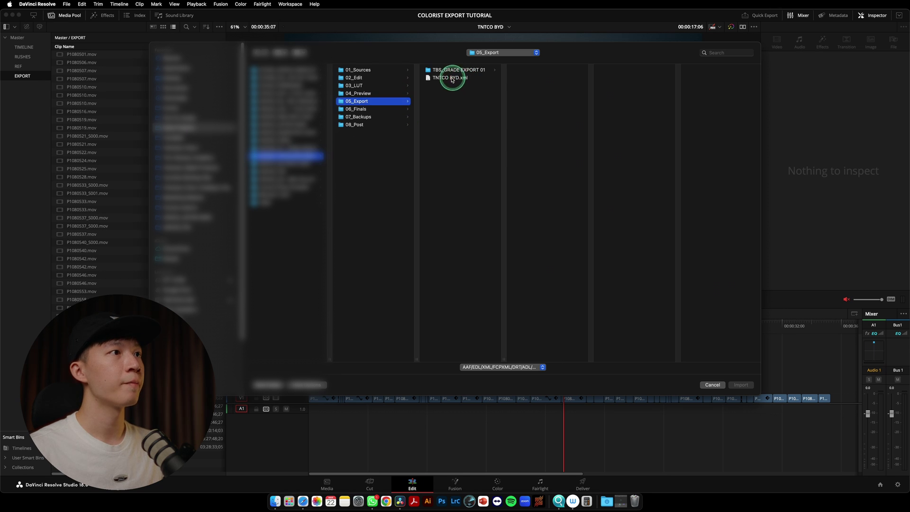
pyautogui.click(435, 79)
pyautogui.click(741, 384)
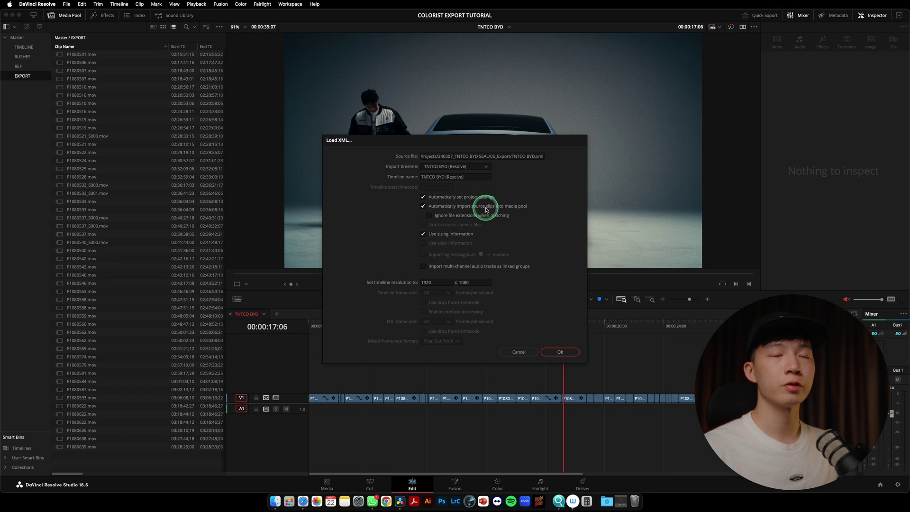
# Import the XML timeline without automatically importing source clips, linking it only to clips in the EXPORT bin
pyautogui.click(442, 207)
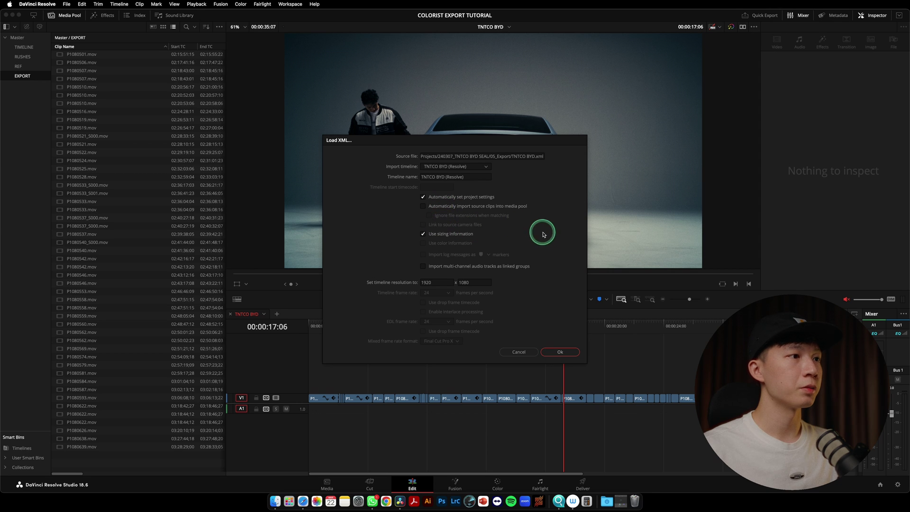
pyautogui.click(560, 352)
pyautogui.click(403, 168)
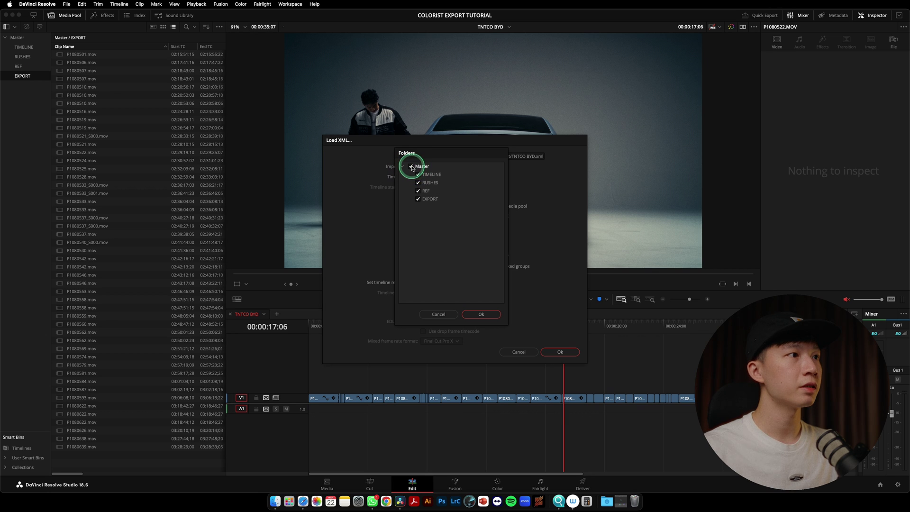
pyautogui.click(411, 167)
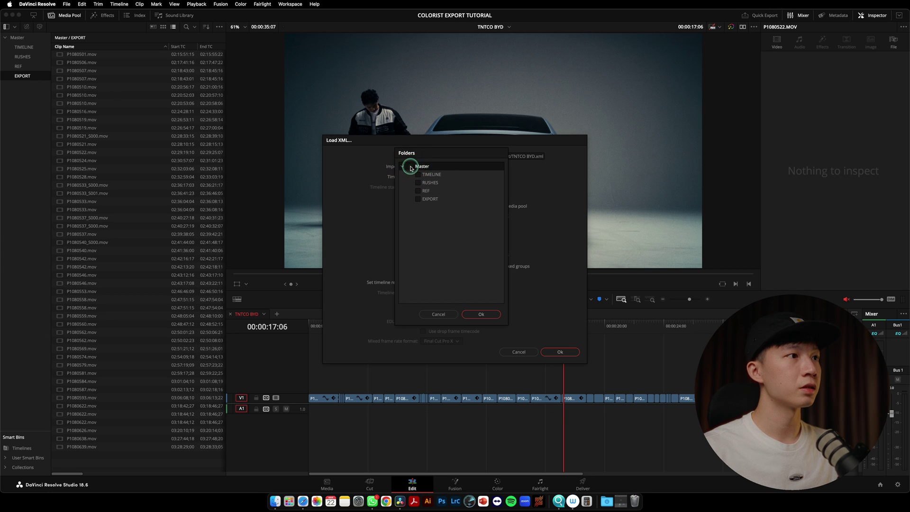
pyautogui.click(418, 199)
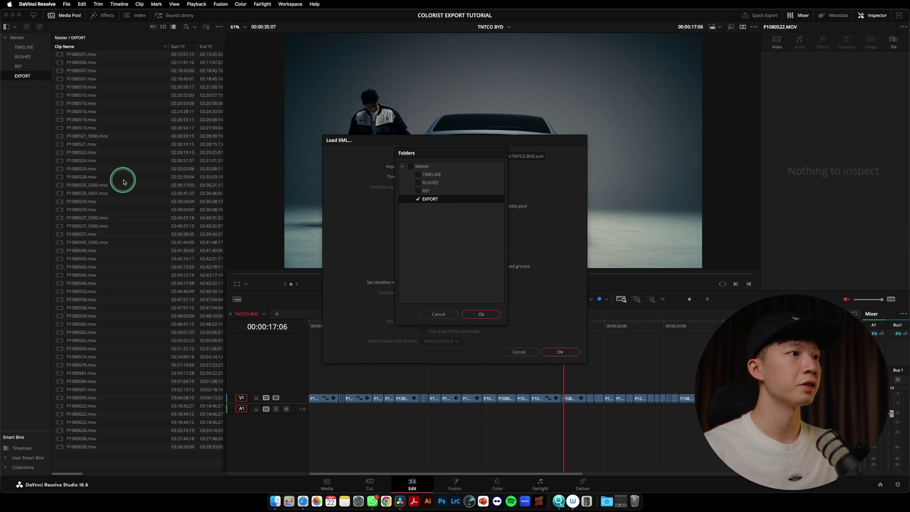
pyautogui.click(481, 314)
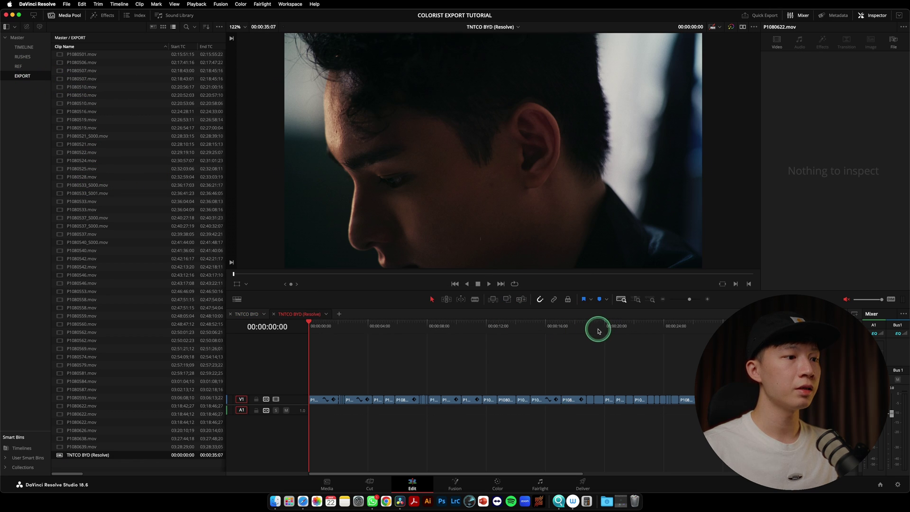
# Scrub through the imported timeline and examine its clips in the Color page's Lightbox
pyautogui.click(339, 328)
pyautogui.moveTo(362, 334); pyautogui.dragTo(421, 351)
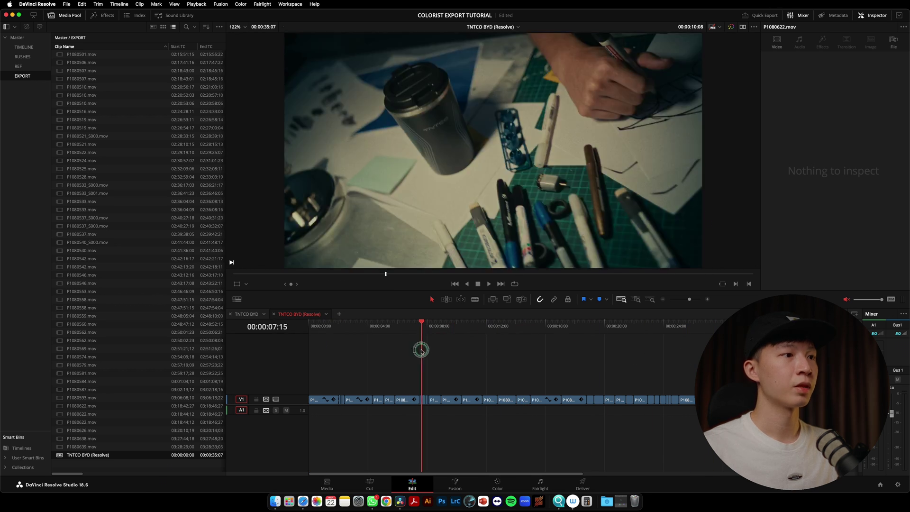
pyautogui.click(498, 482)
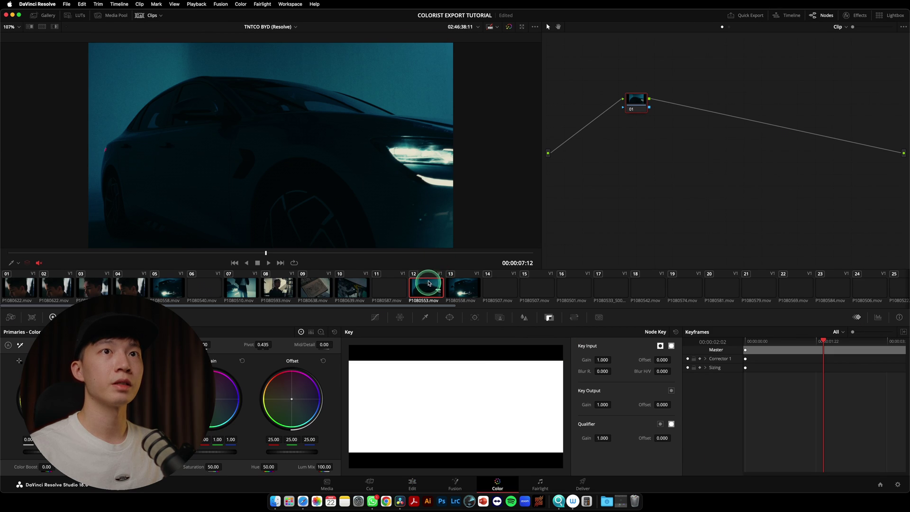
pyautogui.press('shift+super+w')
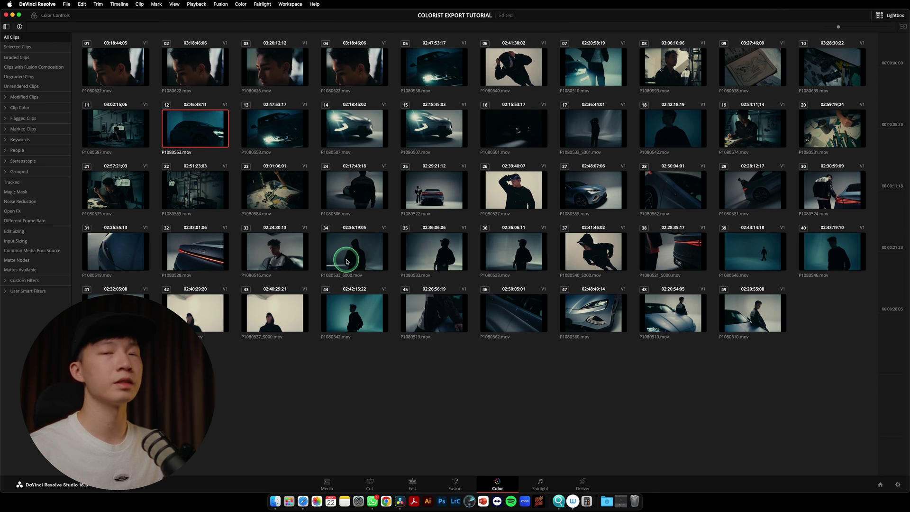
# Export the TNTCO BYD (Resolve) timeline from the Edit page as FCP 7 XML V5 into TBS_GRADE EXPORT 01, replacing the existing file
pyautogui.click(412, 482)
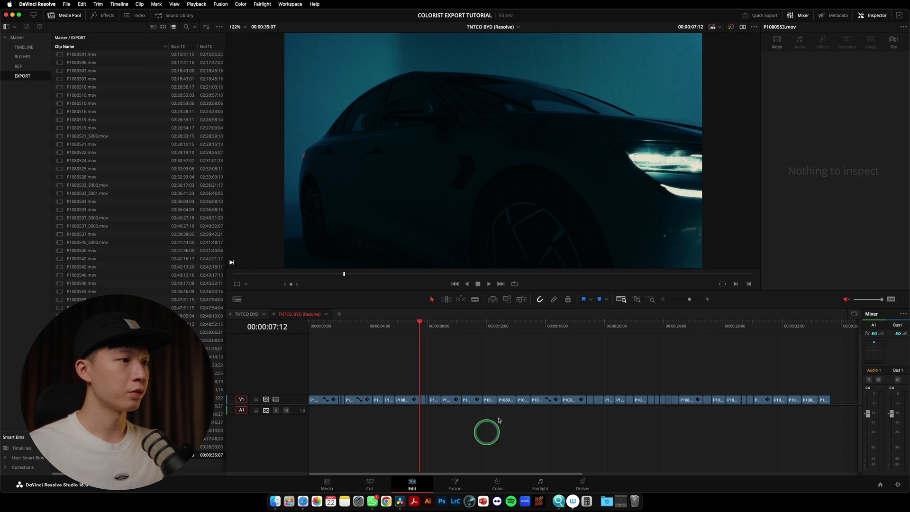
pyautogui.click(67, 5)
pyautogui.moveTo(142, 139)
pyautogui.click(173, 147)
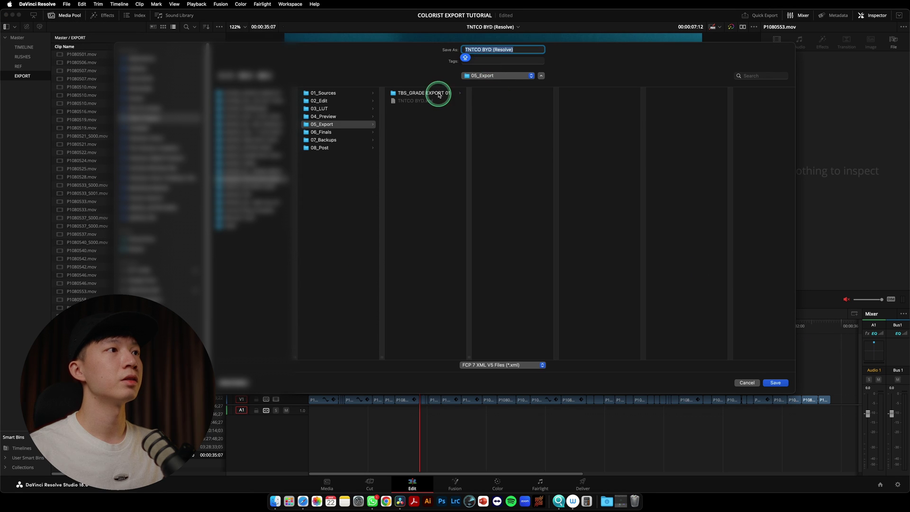
pyautogui.click(439, 93)
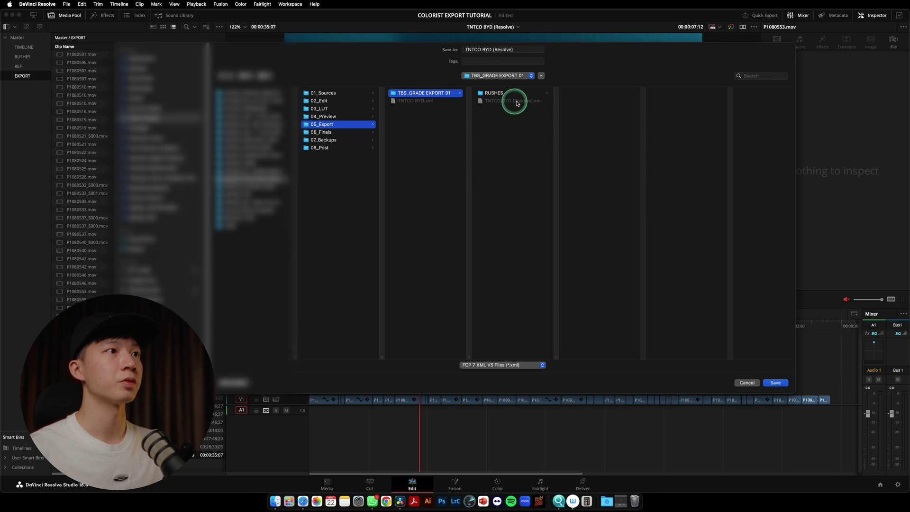
pyautogui.click(780, 384)
pyautogui.click(491, 255)
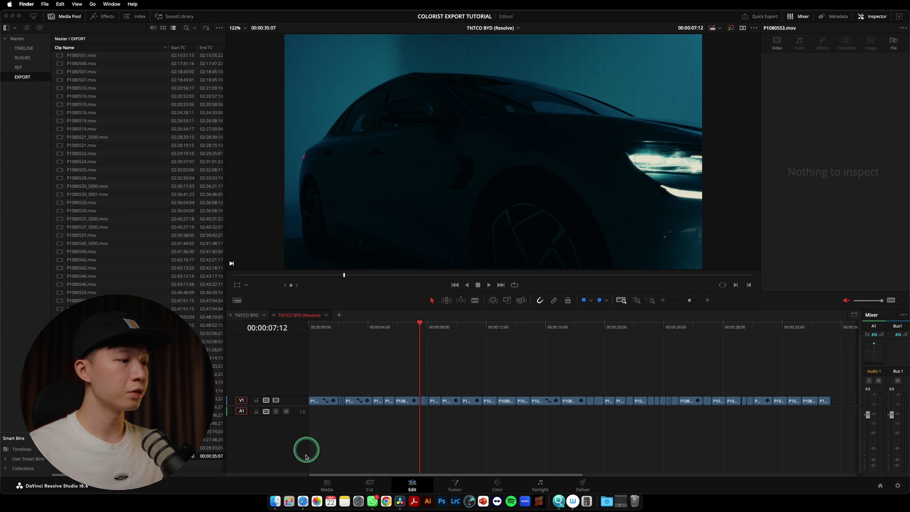
# Switch to Finder and examine the RUSHES folder and the TNTCO BYD (Resolve).xml file inside TBS_GRADE EXPORT 01
pyautogui.click(274, 501)
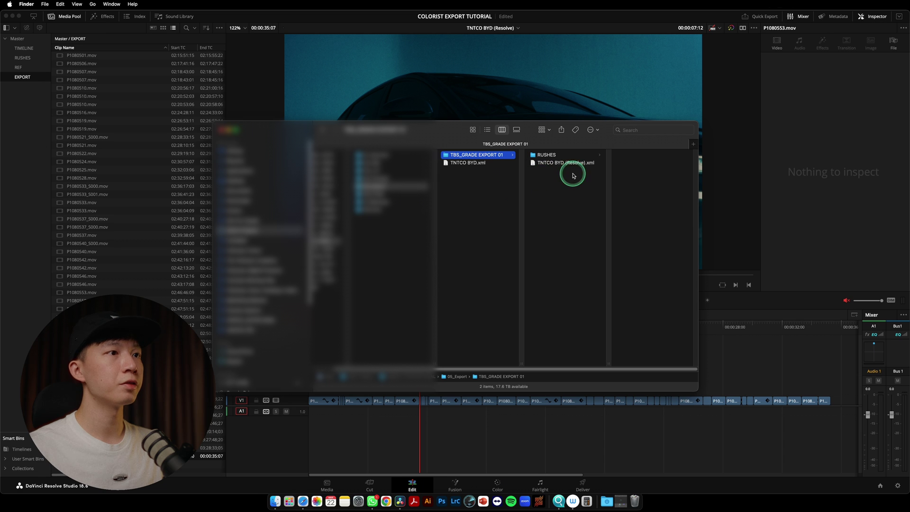
pyautogui.click(560, 156)
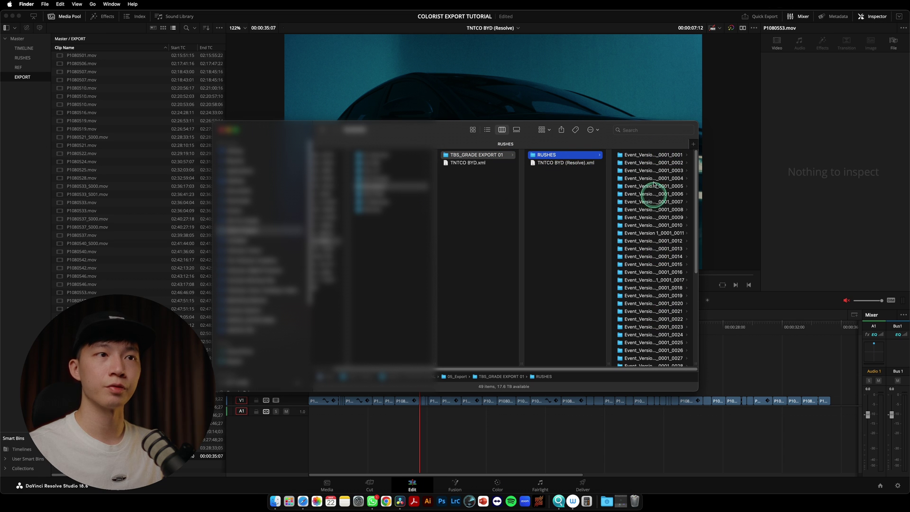
pyautogui.click(559, 163)
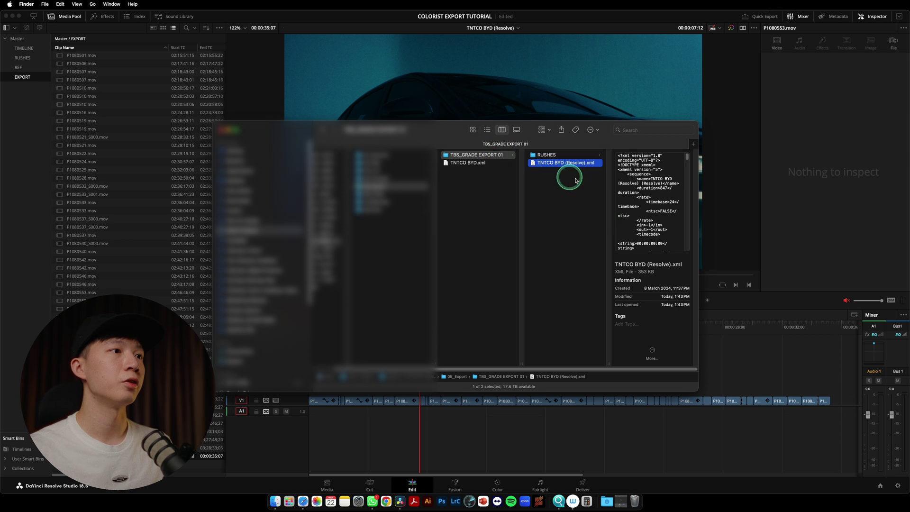
pyautogui.click(496, 159)
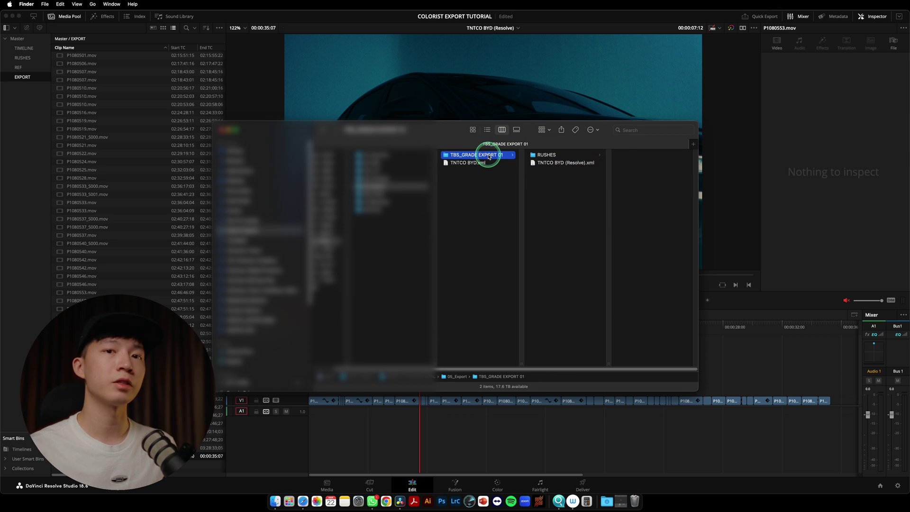